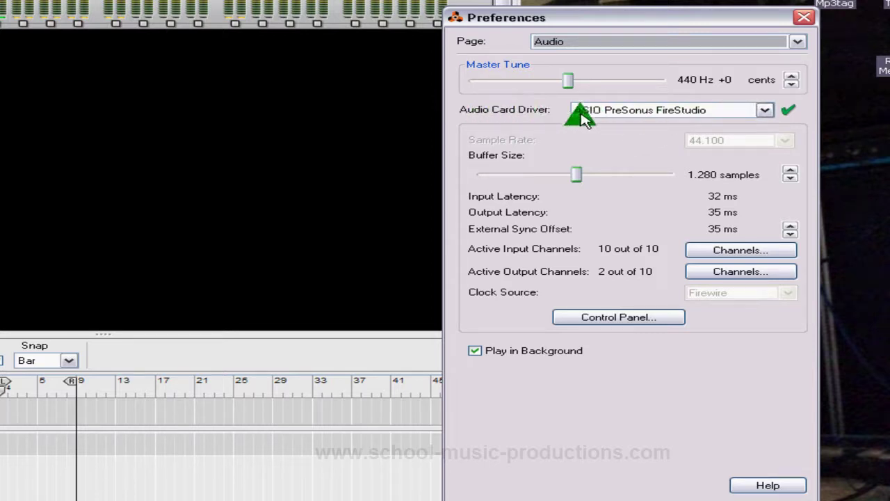
# Examine the available audio card drivers, keeping ASIO PreSonus FireStudio as the selection
pyautogui.click(765, 111)
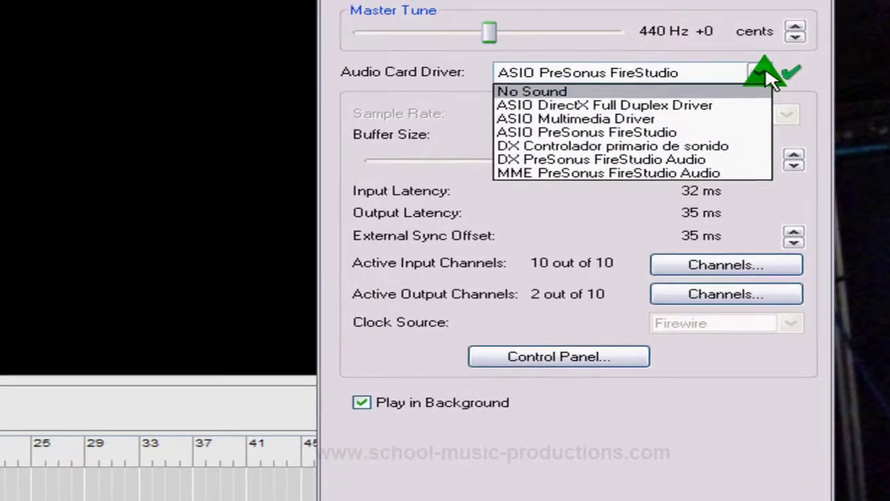
pyautogui.click(774, 107)
pyautogui.click(774, 107)
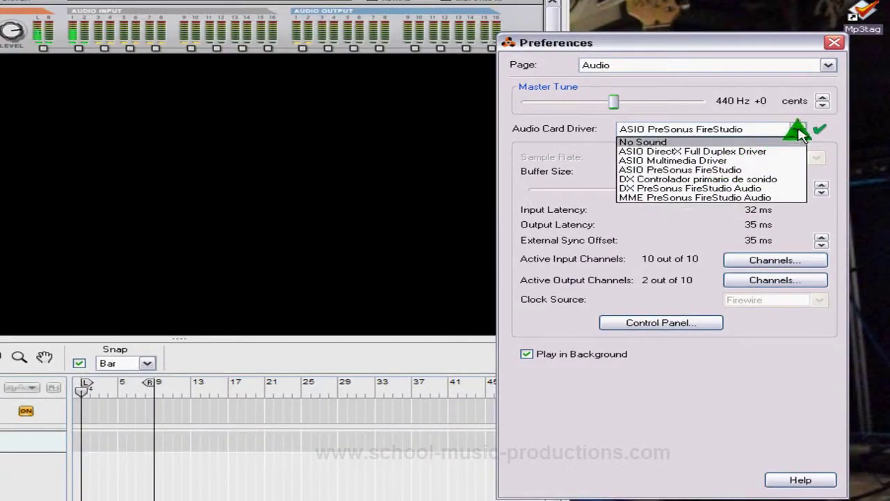
pyautogui.click(773, 96)
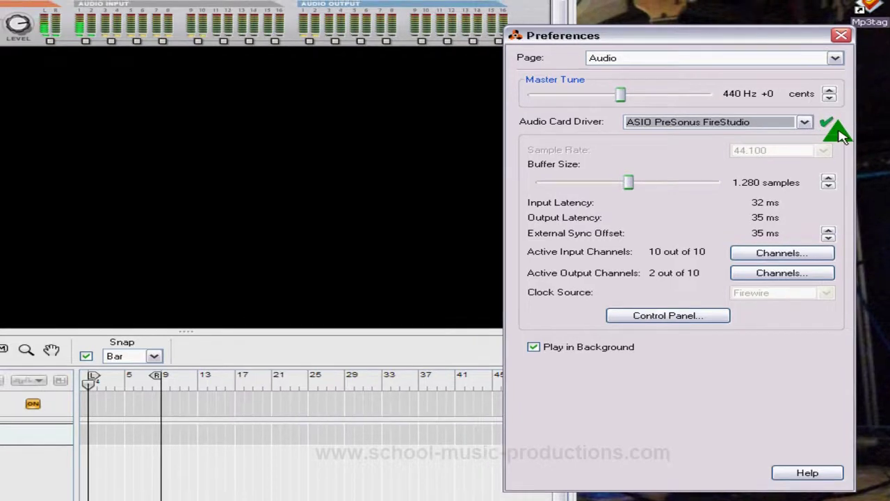
pyautogui.click(804, 122)
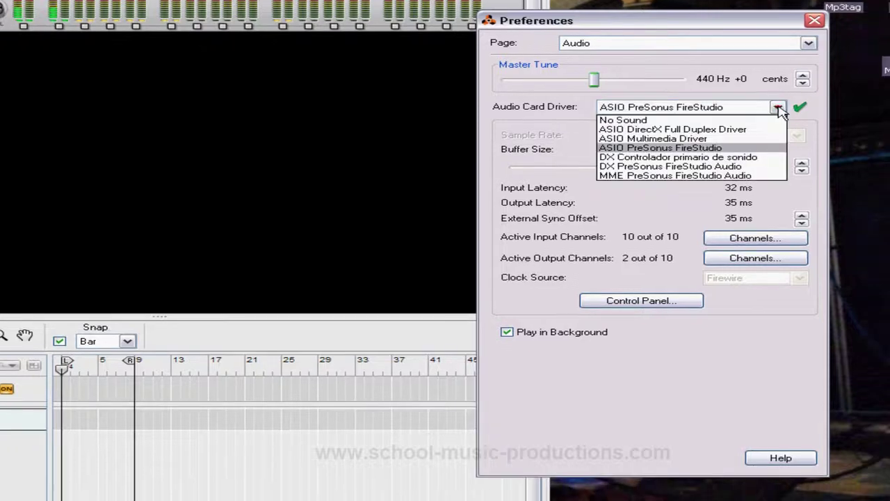
pyautogui.click(783, 109)
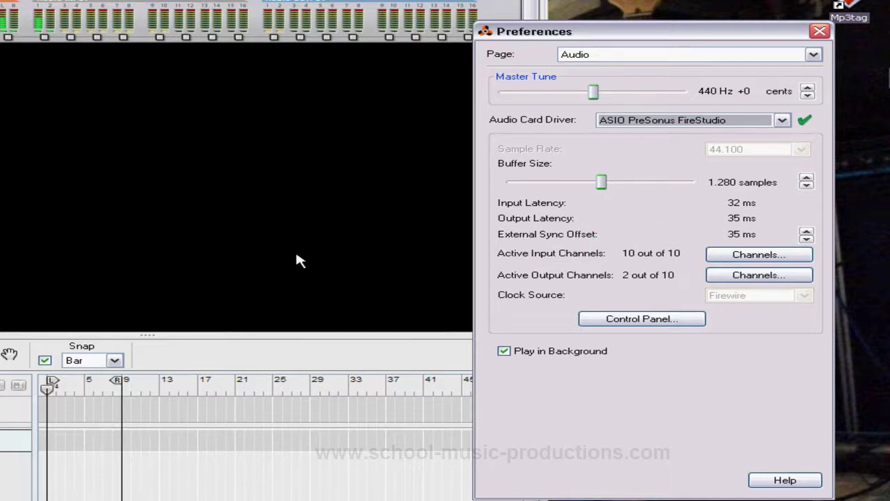
# Try out the audio Buffer Size slider, and switch Play in Background off and back on
pyautogui.moveTo(602, 182); pyautogui.dragTo(630, 181)
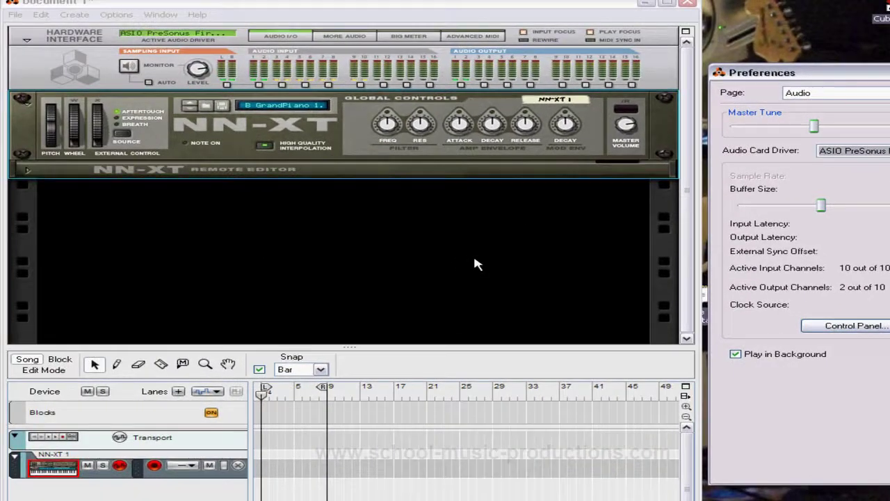
pyautogui.click(475, 265)
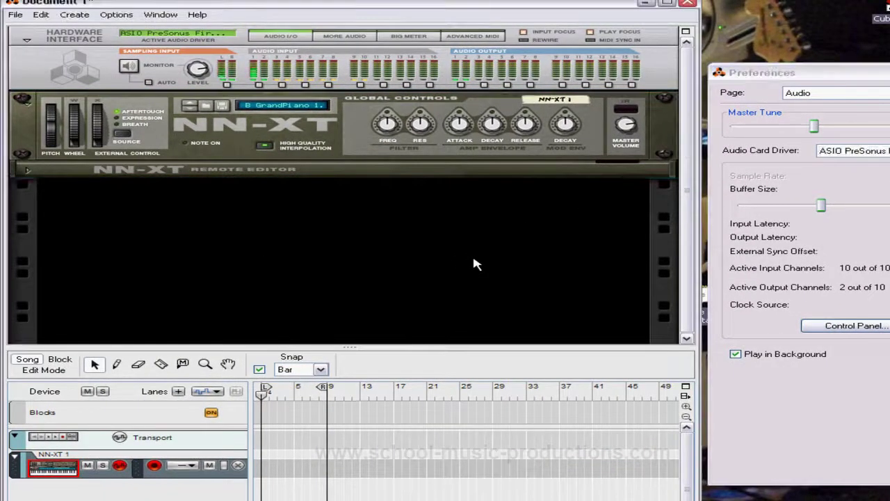
pyautogui.press('Tab')
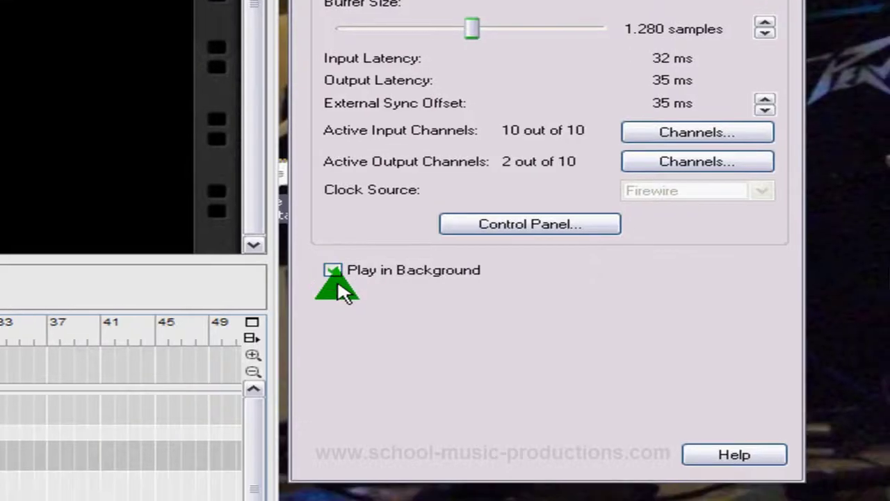
pyautogui.click(346, 299)
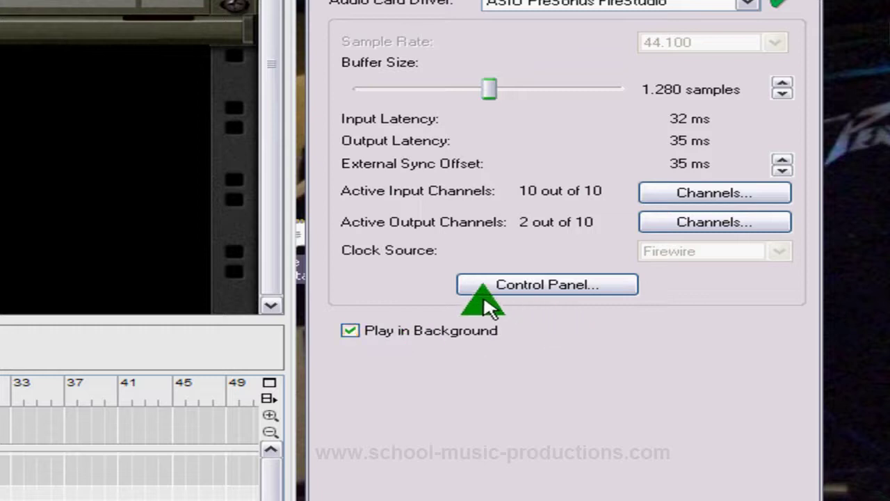
pyautogui.click(348, 331)
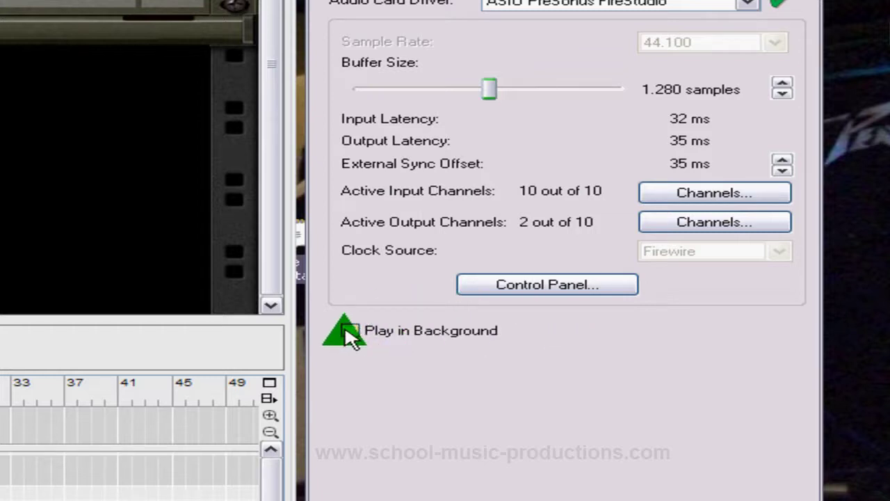
pyautogui.click(348, 330)
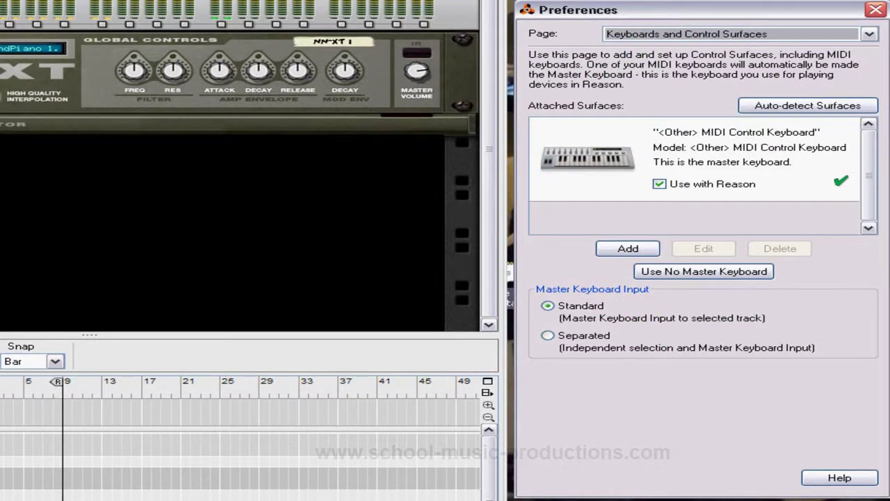
# Run auto-detection of surfaces for Keyboards and Control Surfaces and dismiss the resulting message
pyautogui.click(867, 33)
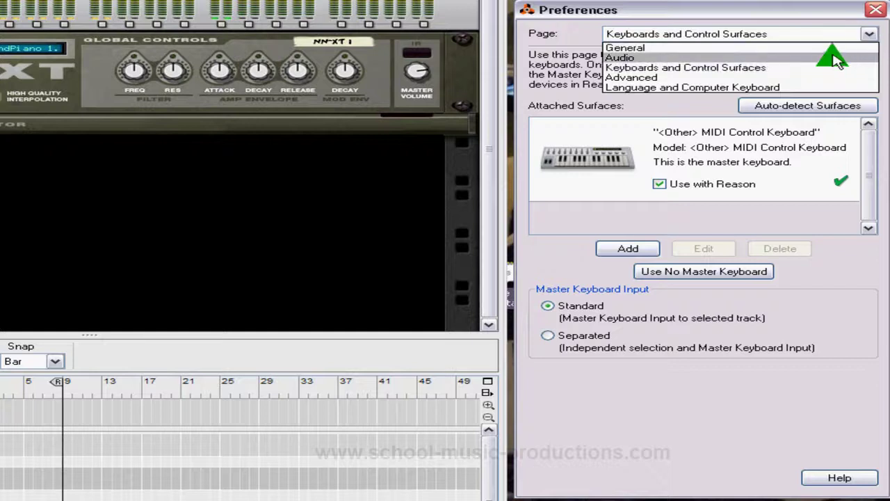
pyautogui.click(828, 55)
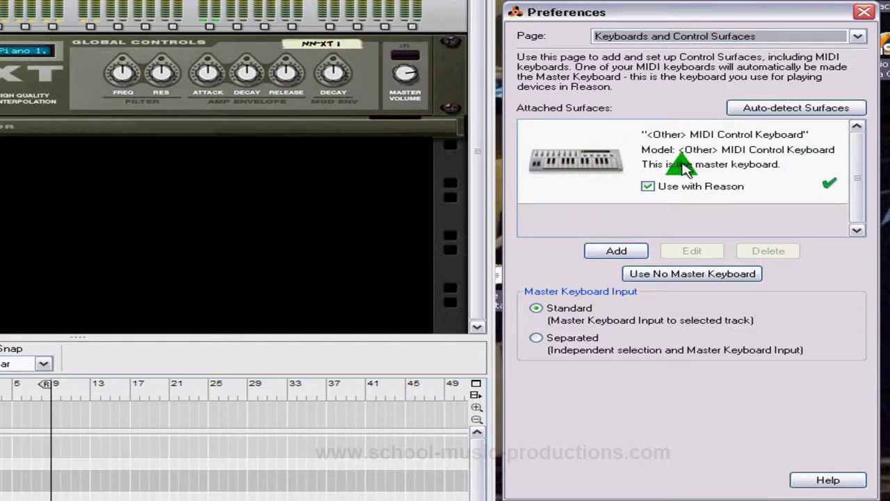
pyautogui.click(799, 110)
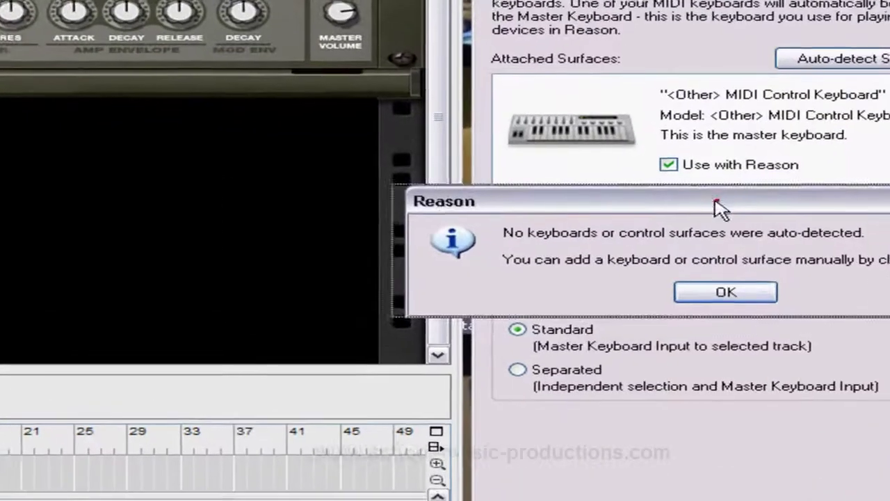
pyautogui.moveTo(718, 194); pyautogui.dragTo(537, 187)
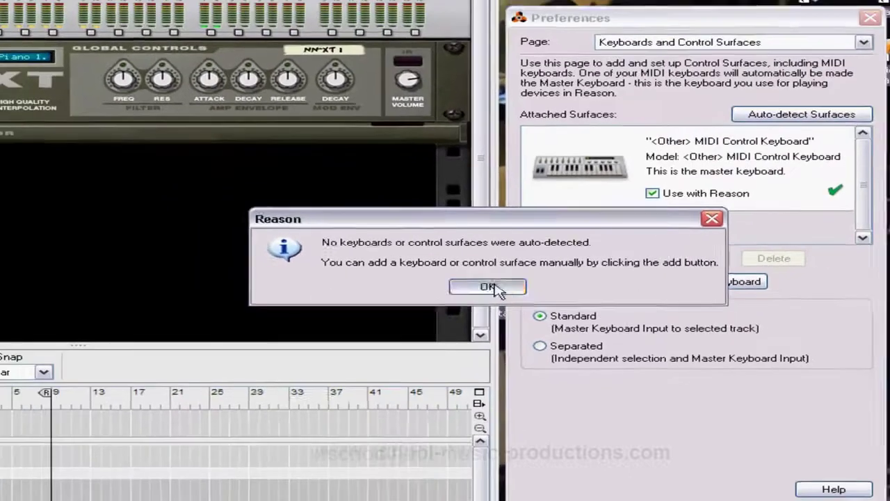
pyautogui.click(449, 292)
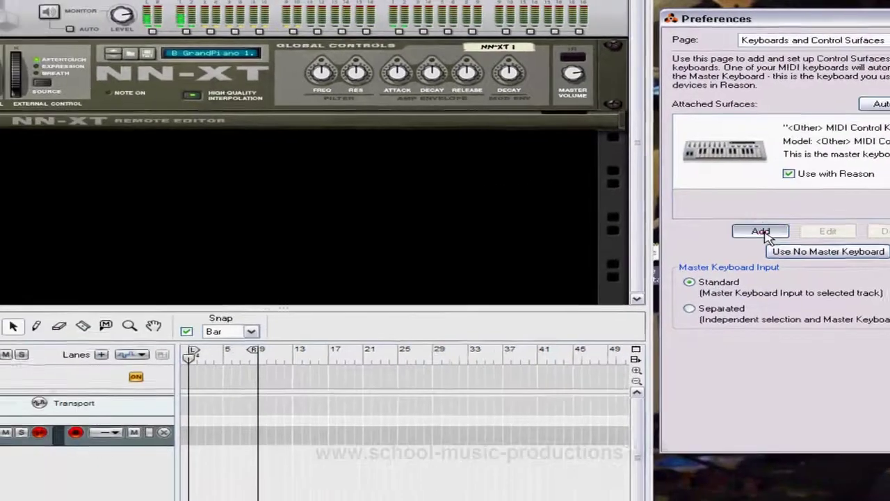
# Start adding a control surface manually and choose <Other> as its manufacturer
pyautogui.click(626, 261)
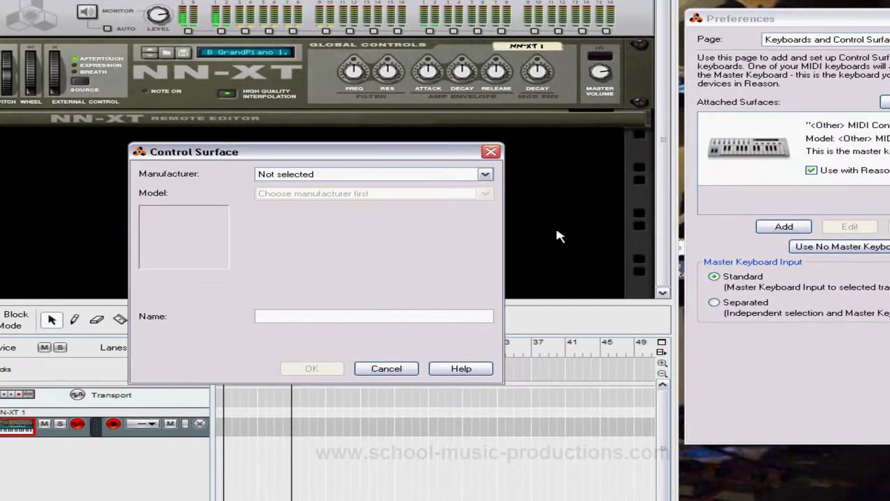
pyautogui.click(486, 174)
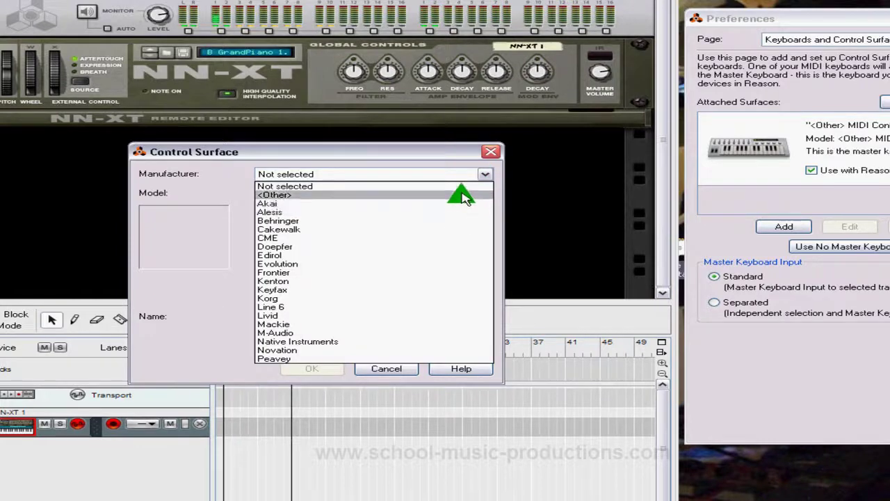
pyautogui.click(462, 184)
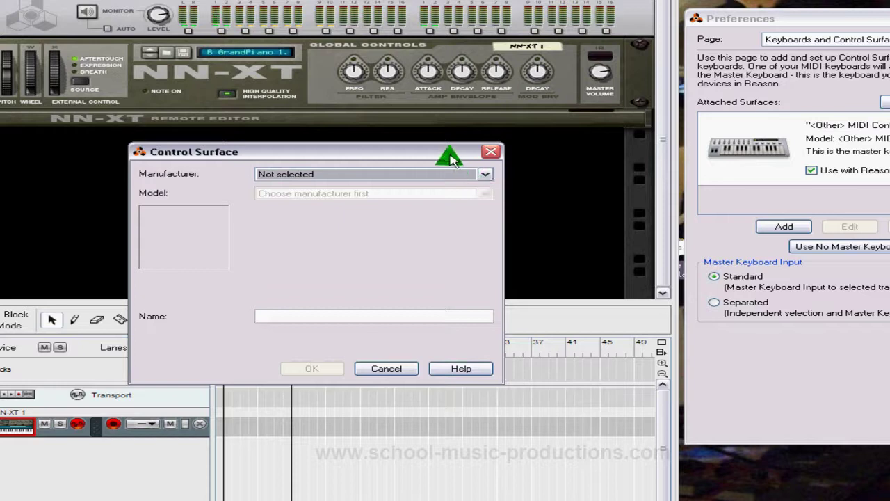
pyautogui.moveTo(449, 153); pyautogui.dragTo(589, 162)
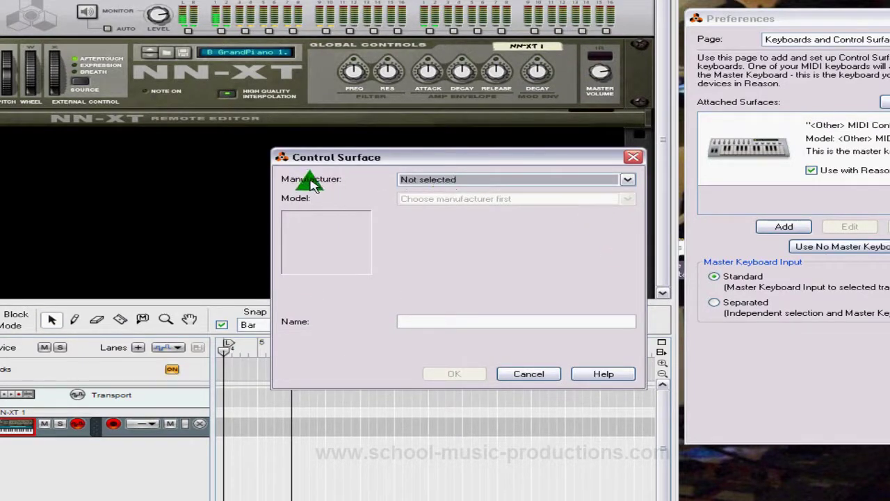
pyautogui.click(625, 181)
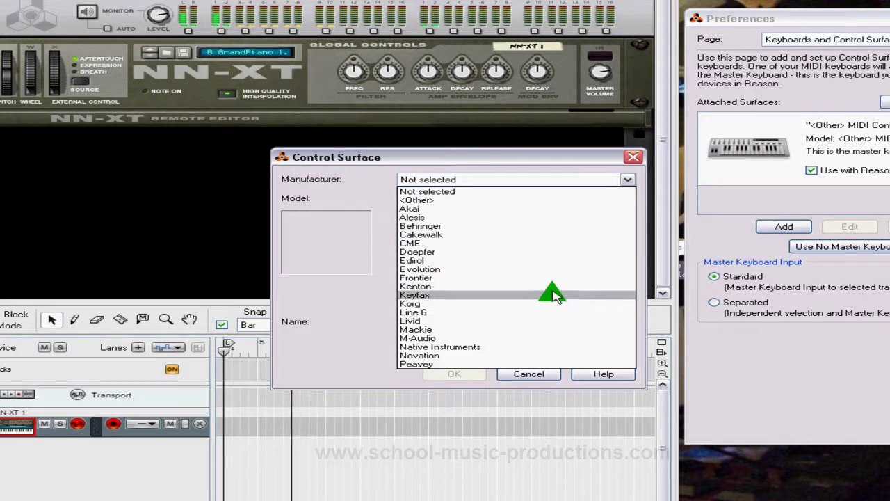
pyautogui.click(554, 202)
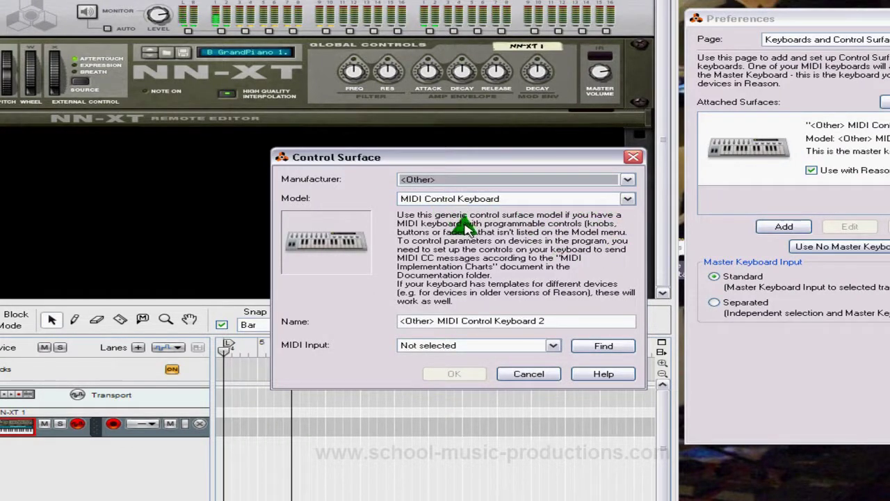
# Review the model and MIDI input choices for the MIDI Control Keyboard, and discard the new control surface
pyautogui.click(627, 200)
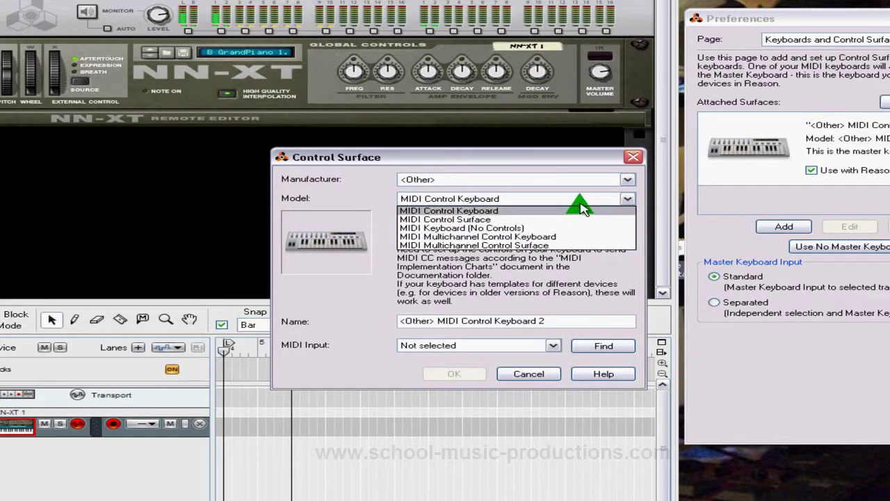
pyautogui.click(492, 199)
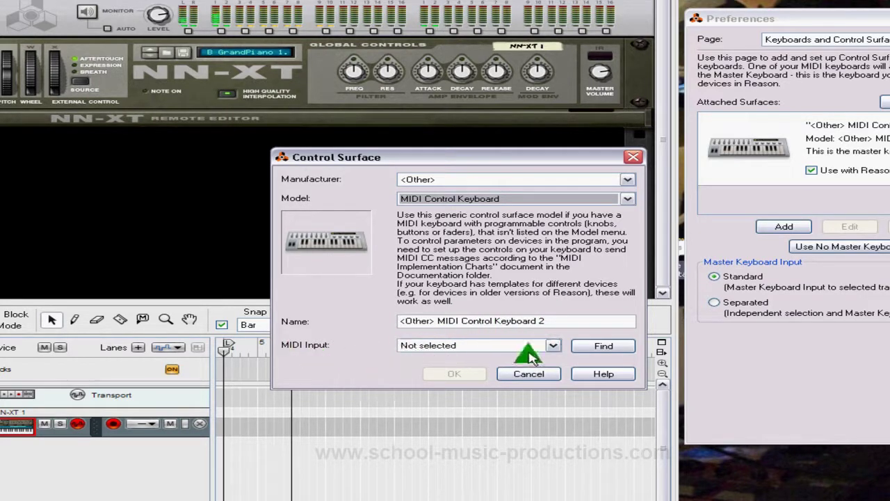
pyautogui.click(554, 347)
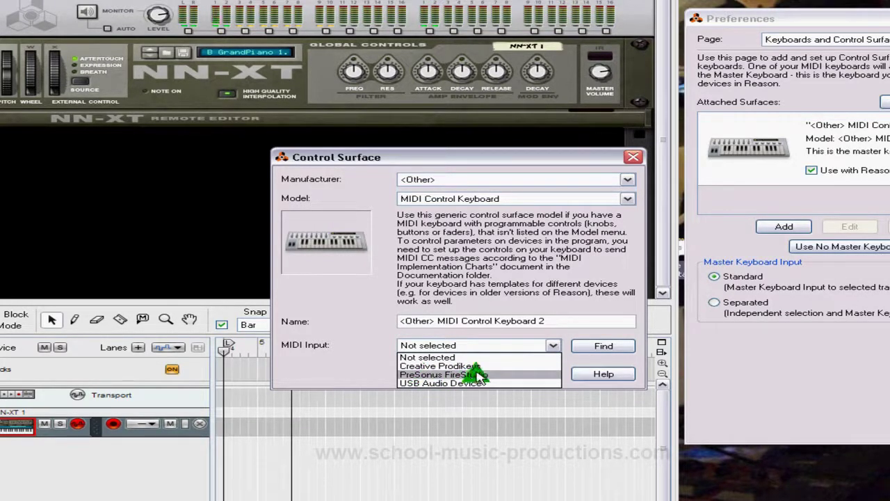
pyautogui.click(560, 343)
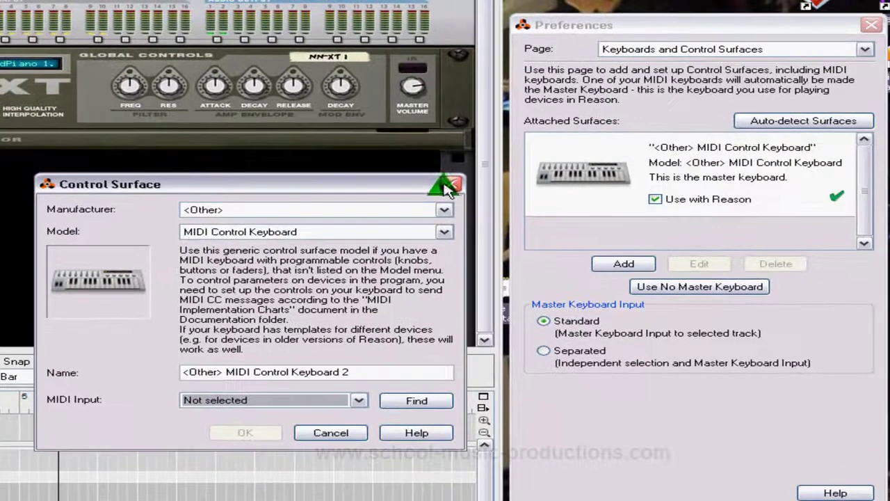
pyautogui.click(451, 186)
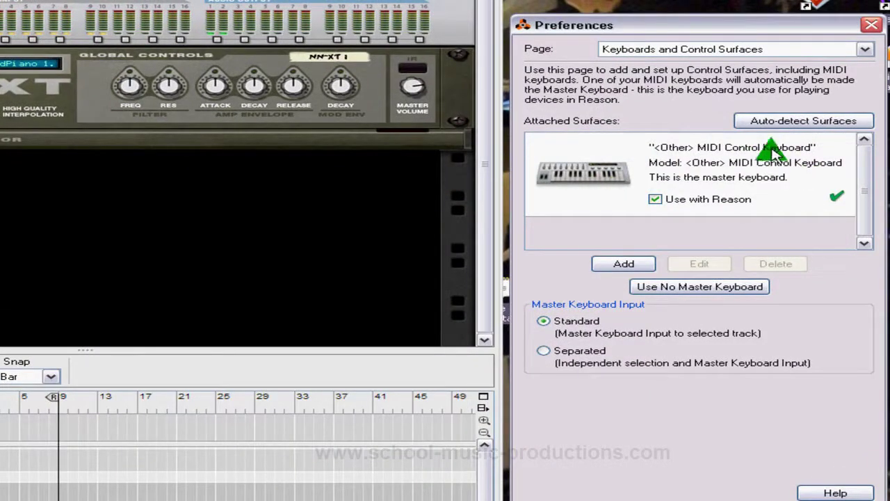
# Switch Use with Reason off and back on for the attached MIDI Control Keyboard
pyautogui.click(656, 199)
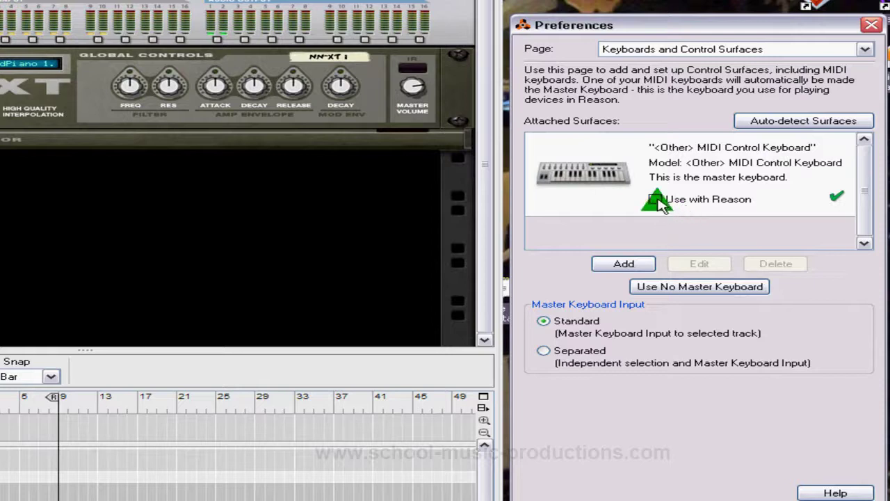
pyautogui.click(655, 200)
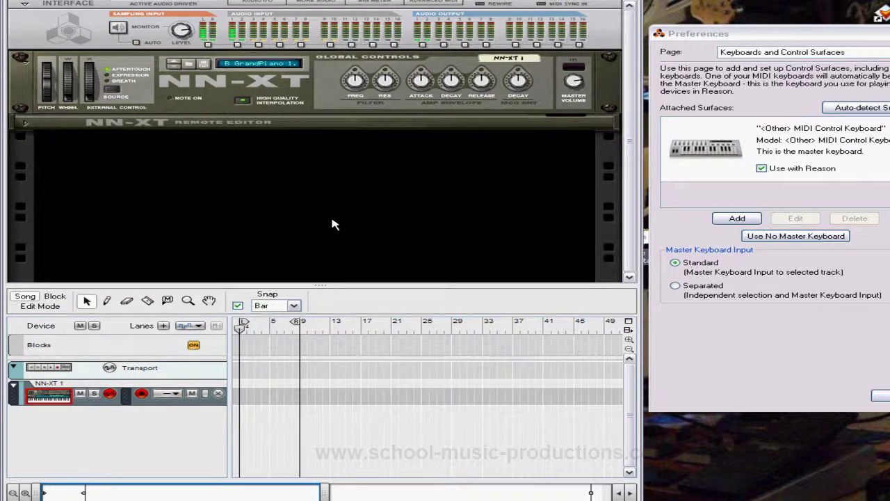
# Show the On-screen Piano Keys and play a short ascending run of notes from C3 using the computer keyboard
pyautogui.press('F4')
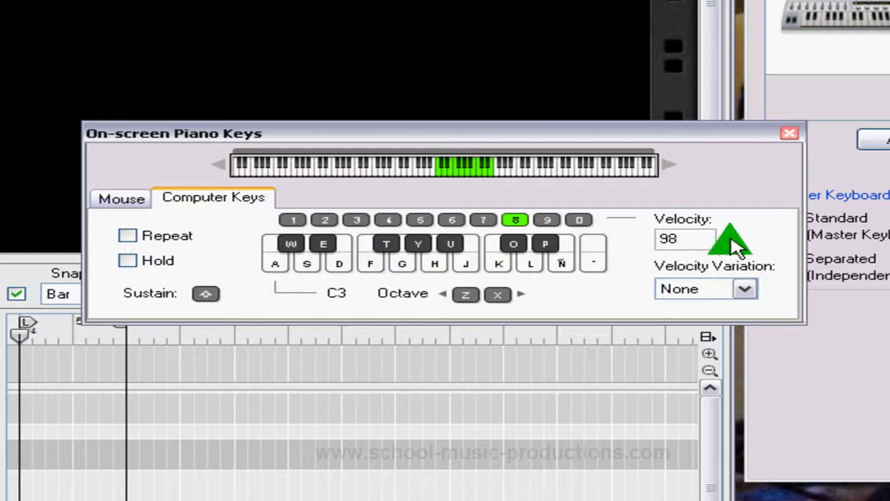
pyautogui.press('a')
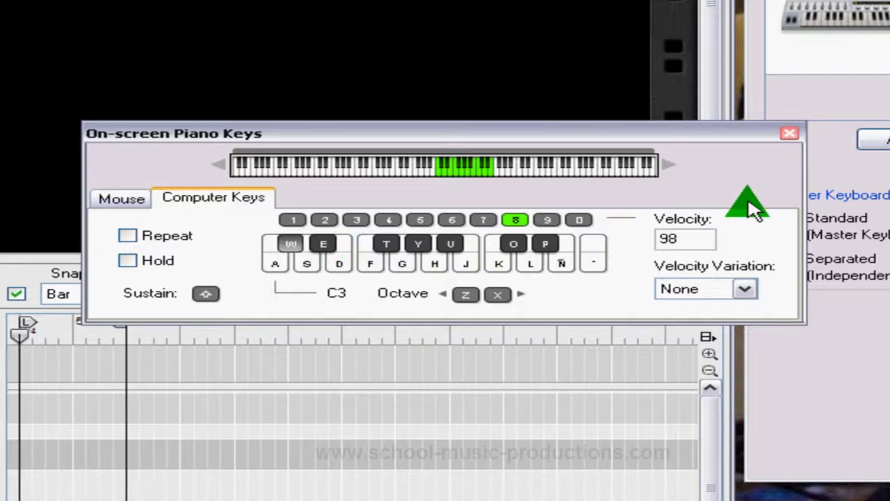
pyautogui.press('s')
pyautogui.press('d')
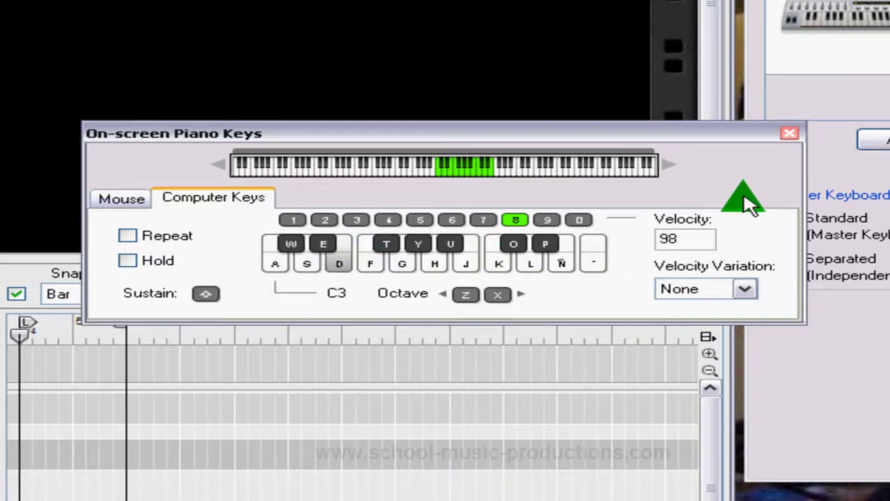
pyautogui.press('f')
pyautogui.press('t')
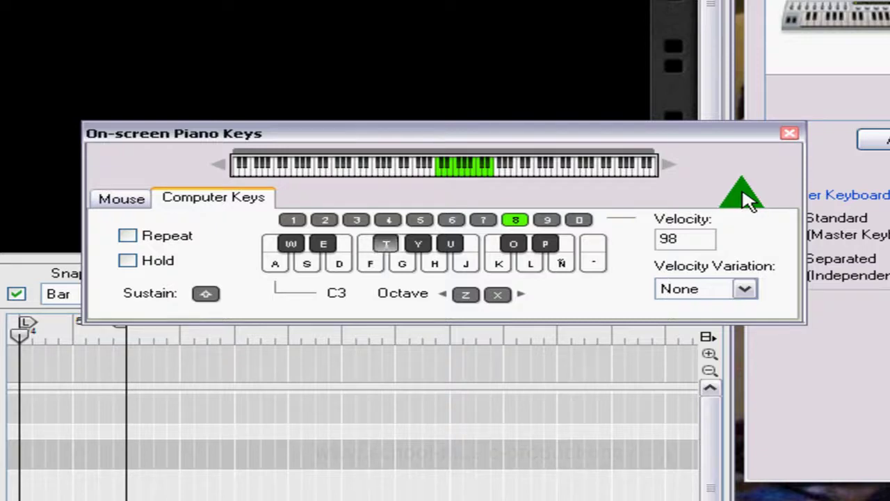